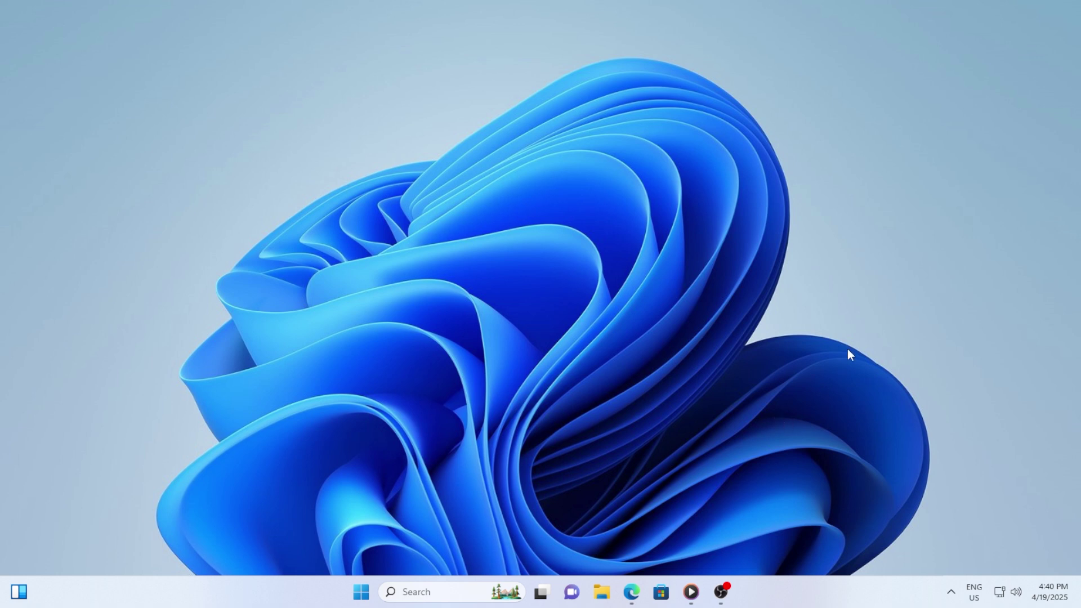
Refresh the desktop, then open Task Manager with full process details shown
right_click(871, 358)
click(907, 151)
key(ctrl+shift+Escape)
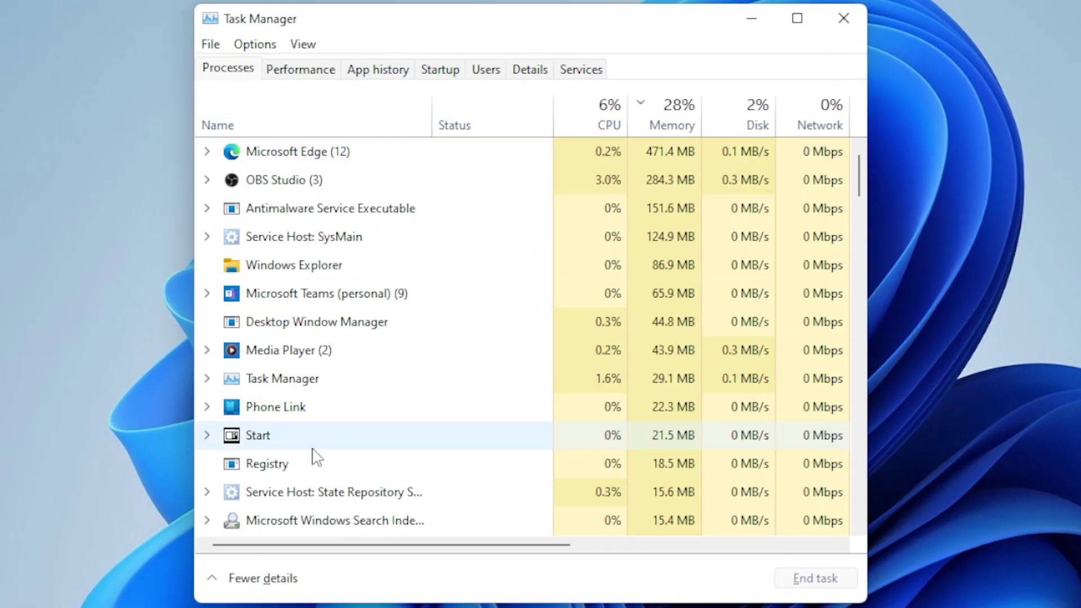
click(293, 575)
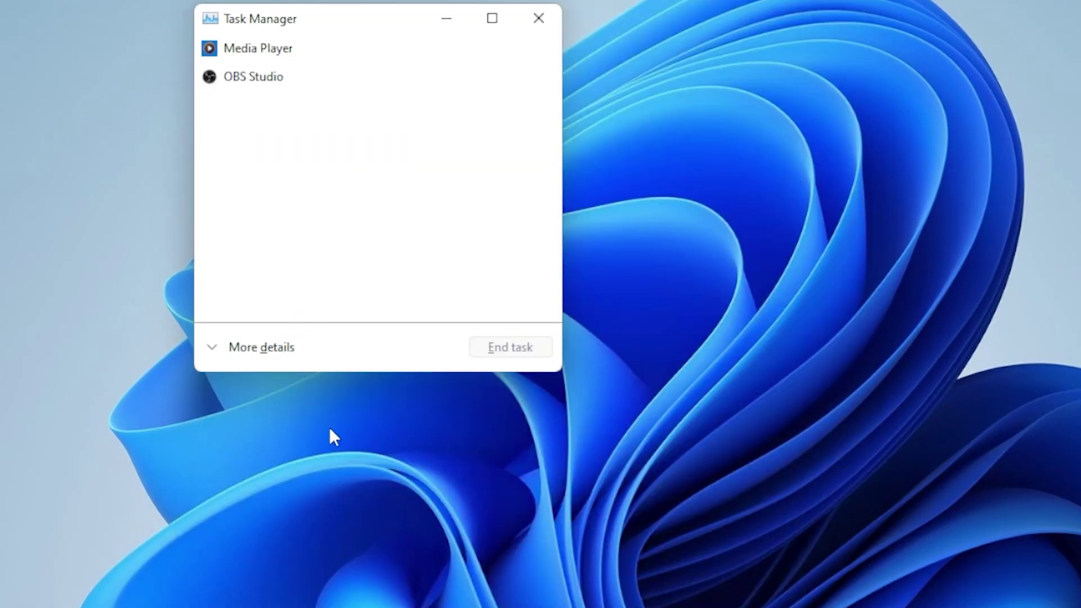
click(280, 354)
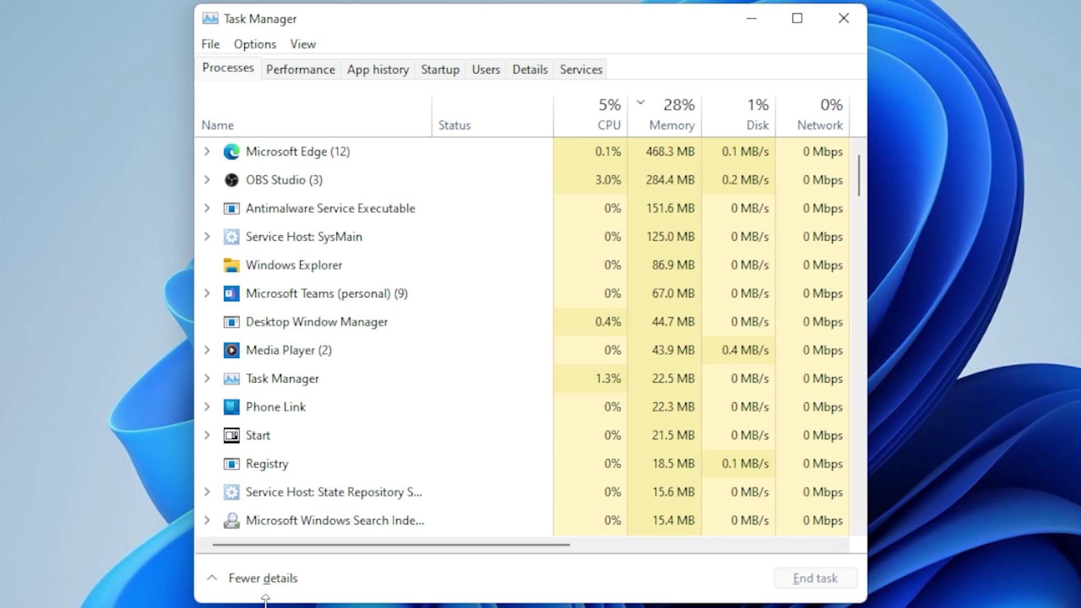
Run explorer.exe as a new task to restore the shell, then close Task Manager
click(211, 44)
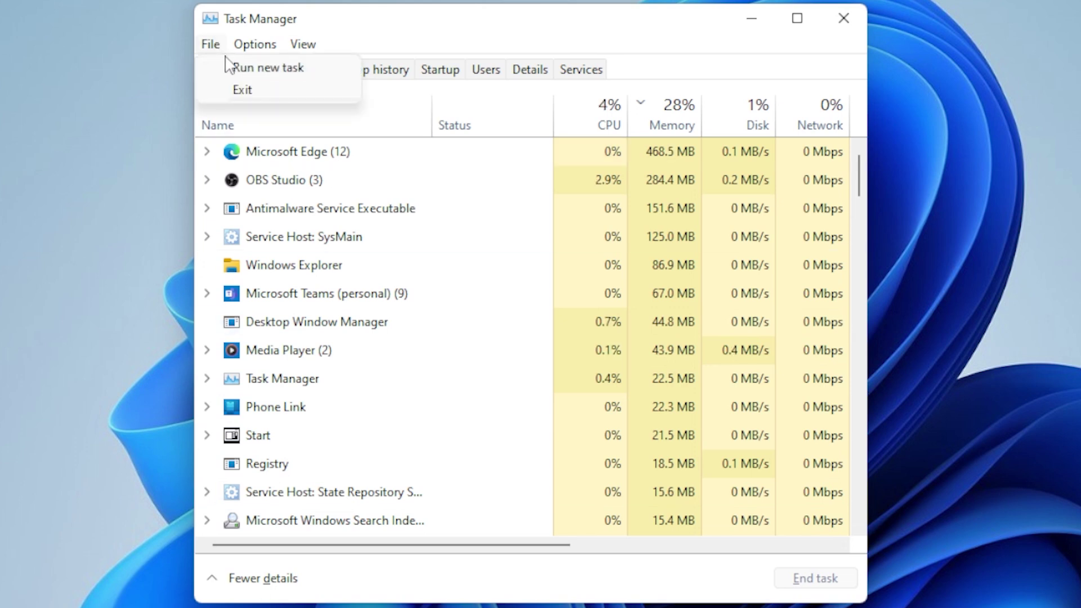
click(242, 68)
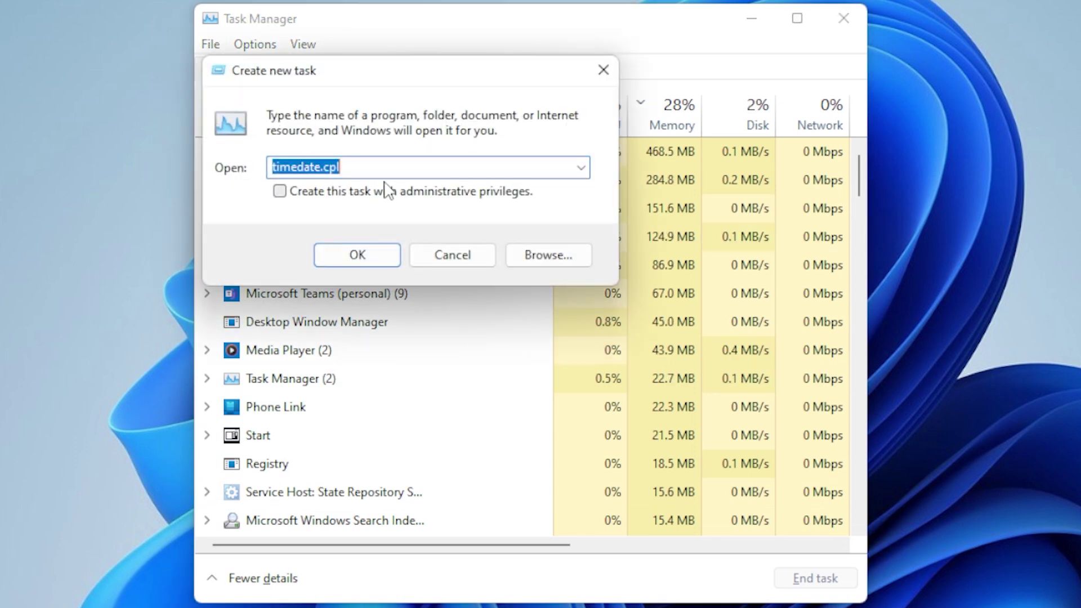
text(ex)
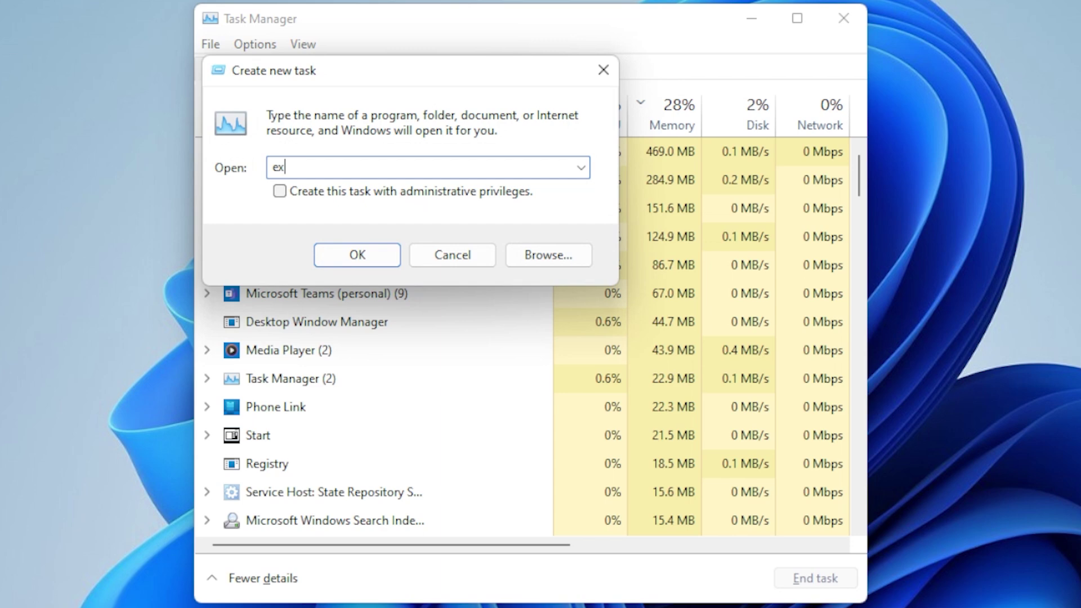
text(plorer.exe)
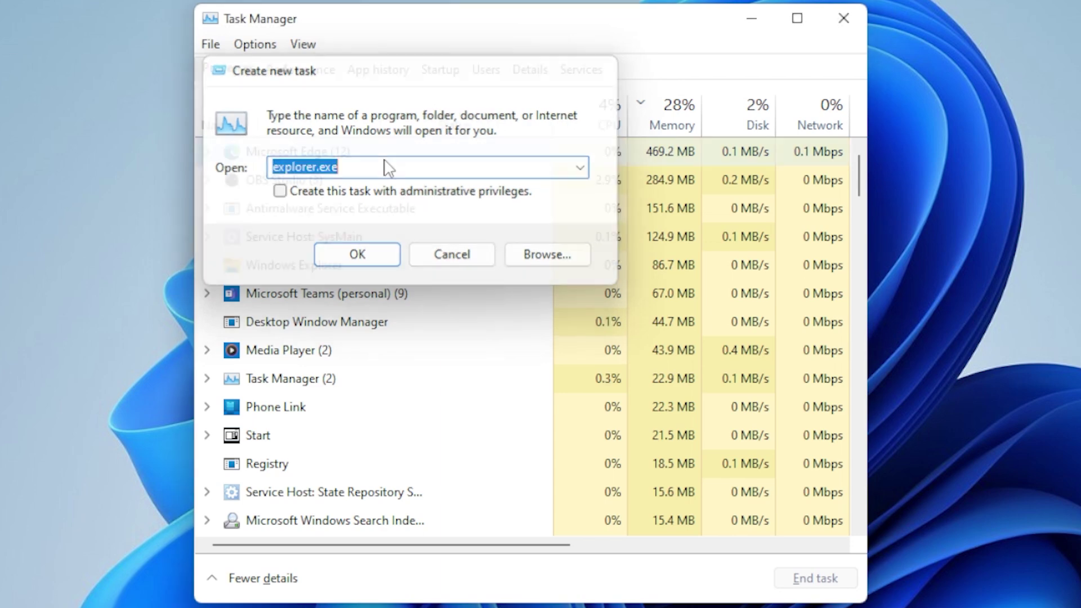
key(Return)
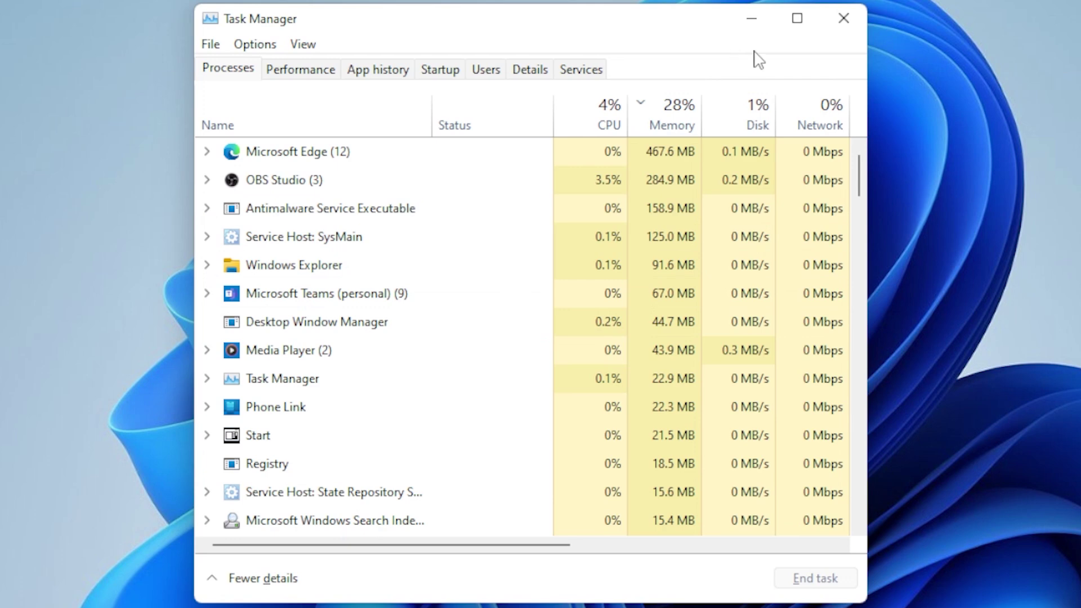
click(842, 28)
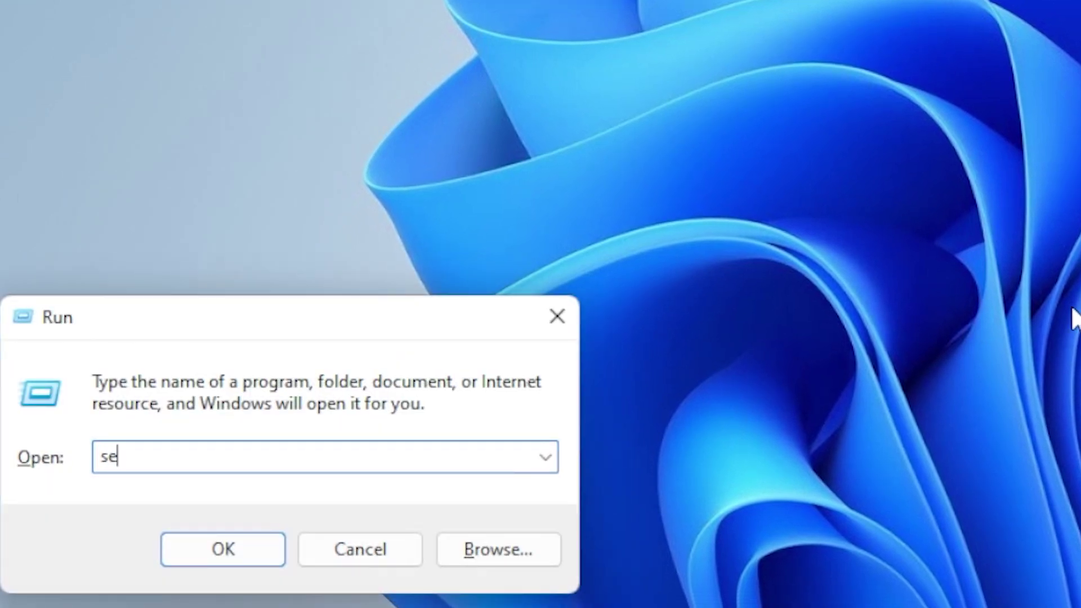
Launch regedit from the Run box and approve the UAC prompt with Yes
key(BackSpace)
key(BackSpace)
text(regedit)
key(Return)
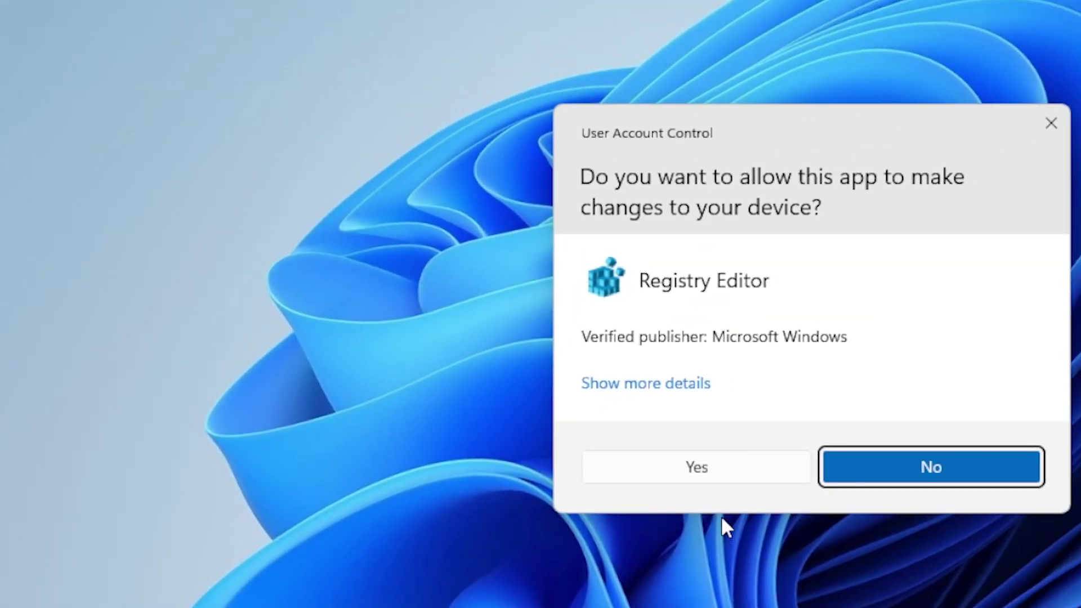
click(727, 476)
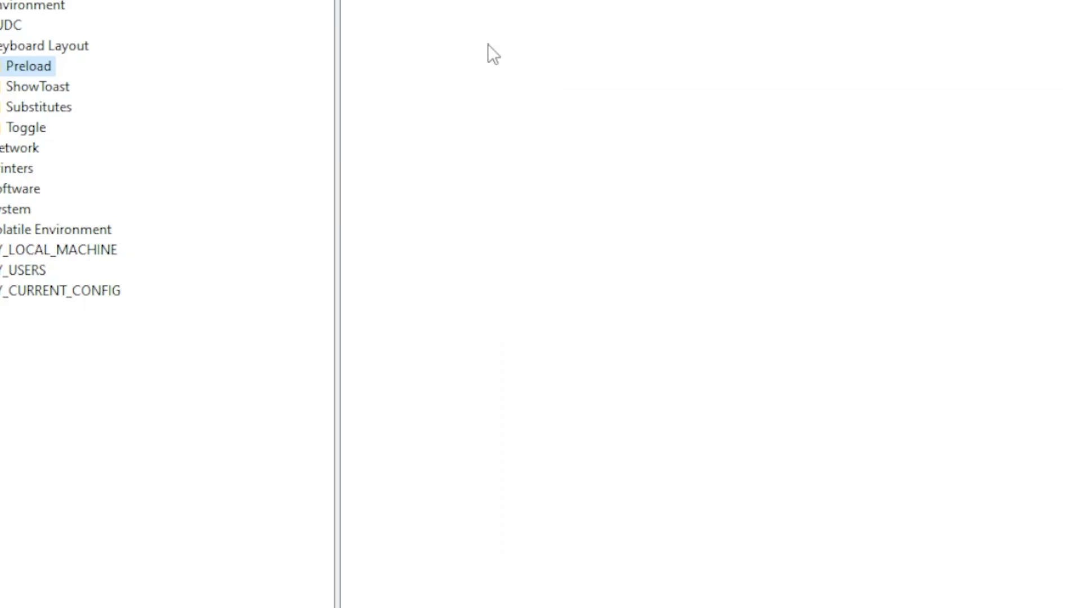
Collapse HKEY_CURRENT_USER and expand HKEY_LOCAL_MACHINE > SOFTWARE > Microsoft
key(Left)
key(Left)
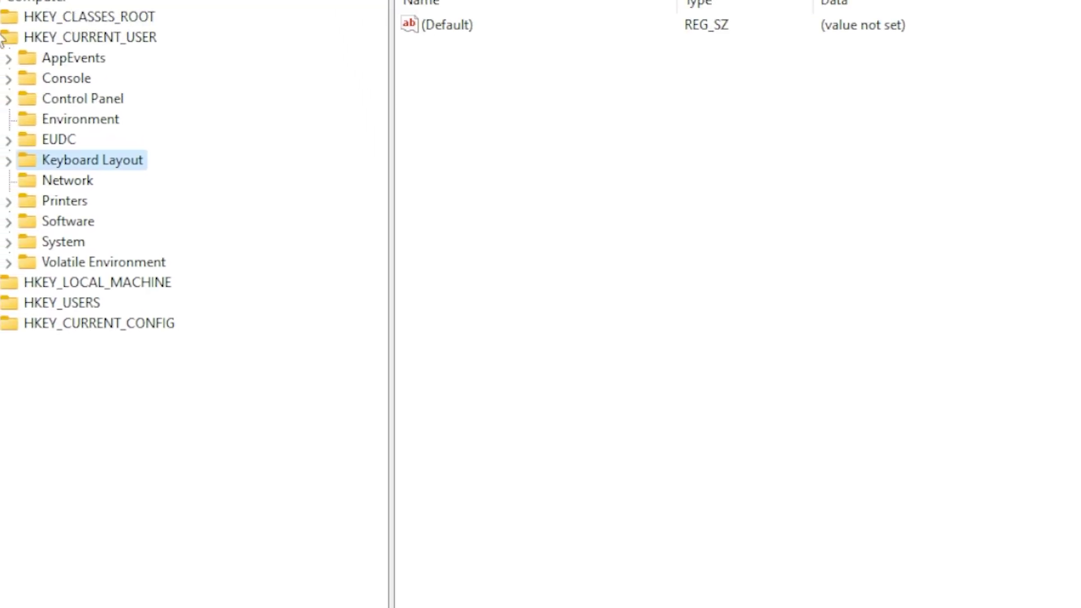
key(Left)
key(Left)
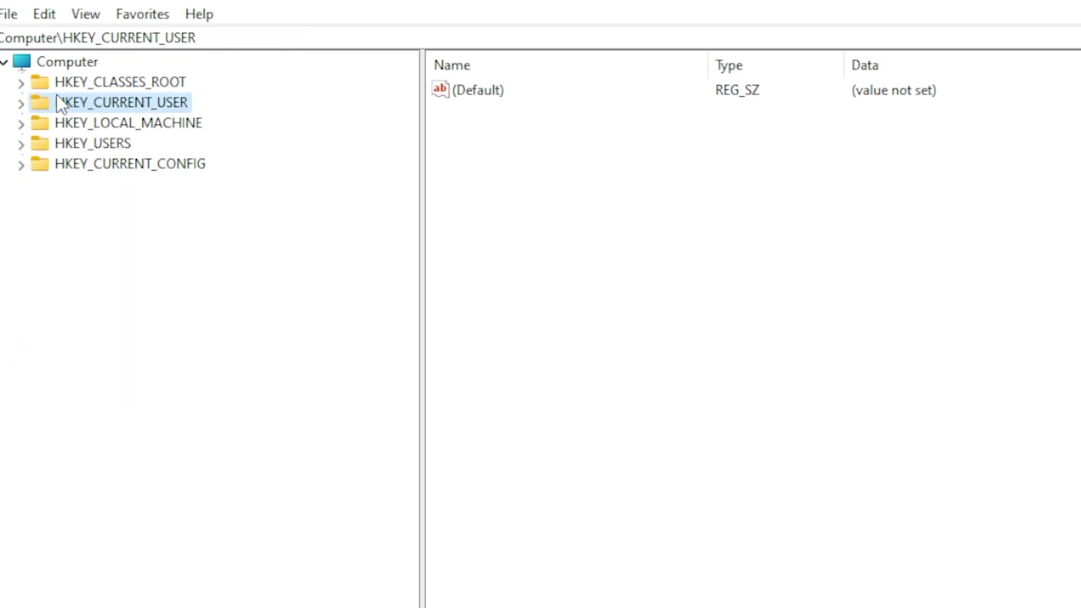
click(27, 123)
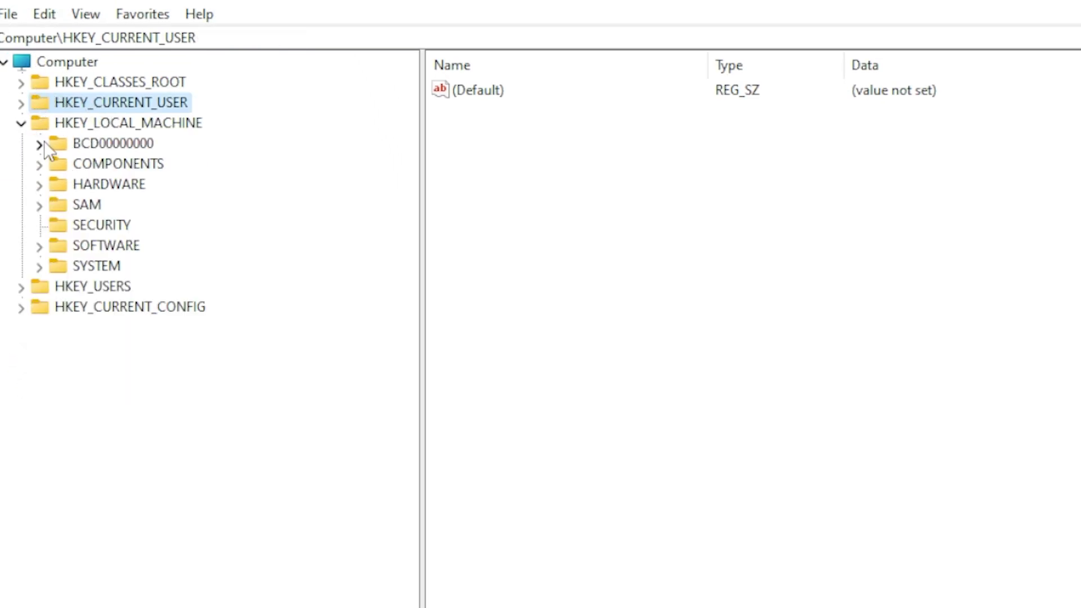
click(39, 248)
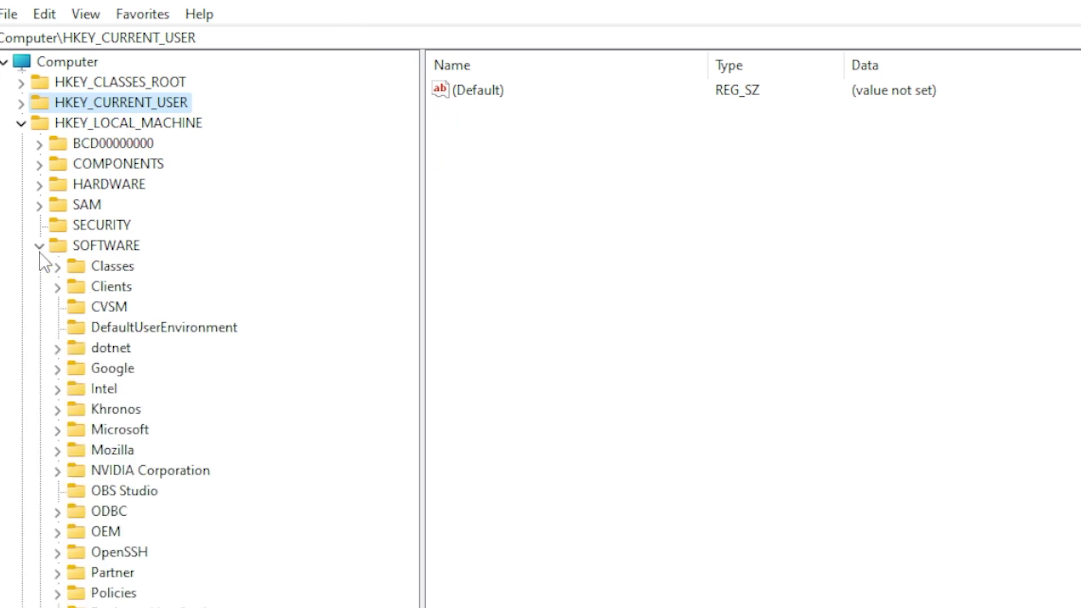
click(58, 431)
Expand Windows NT > CurrentVersion and select the Winlogon key
click(154, 470)
scroll(179, 549, down, 20)
double_click(167, 565)
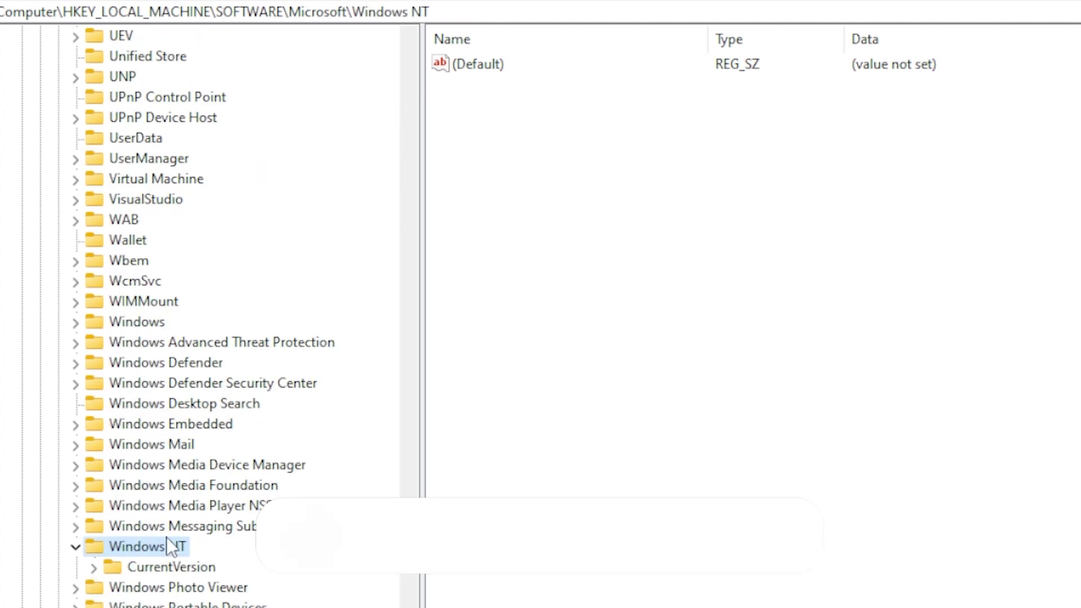
click(94, 566)
scroll(215, 542, down, 9)
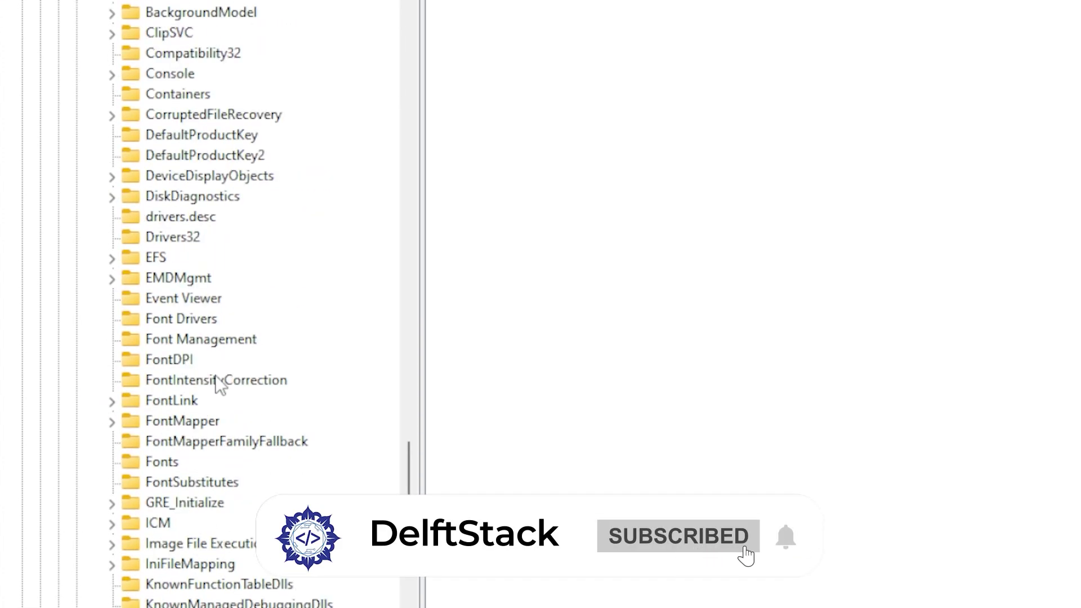
click(202, 219)
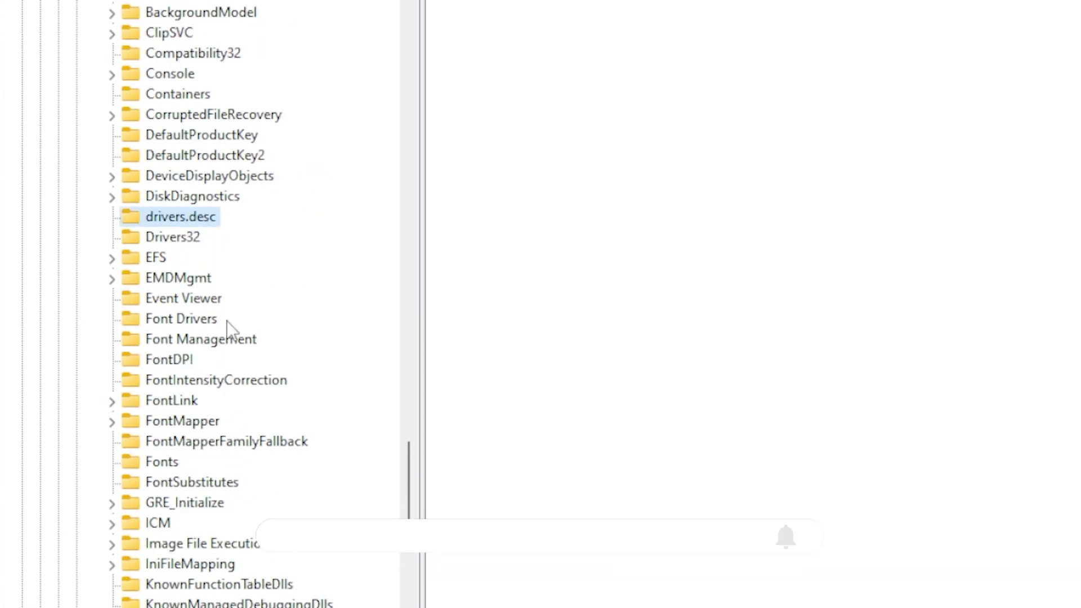
scroll(231, 329, down, 20)
click(193, 469)
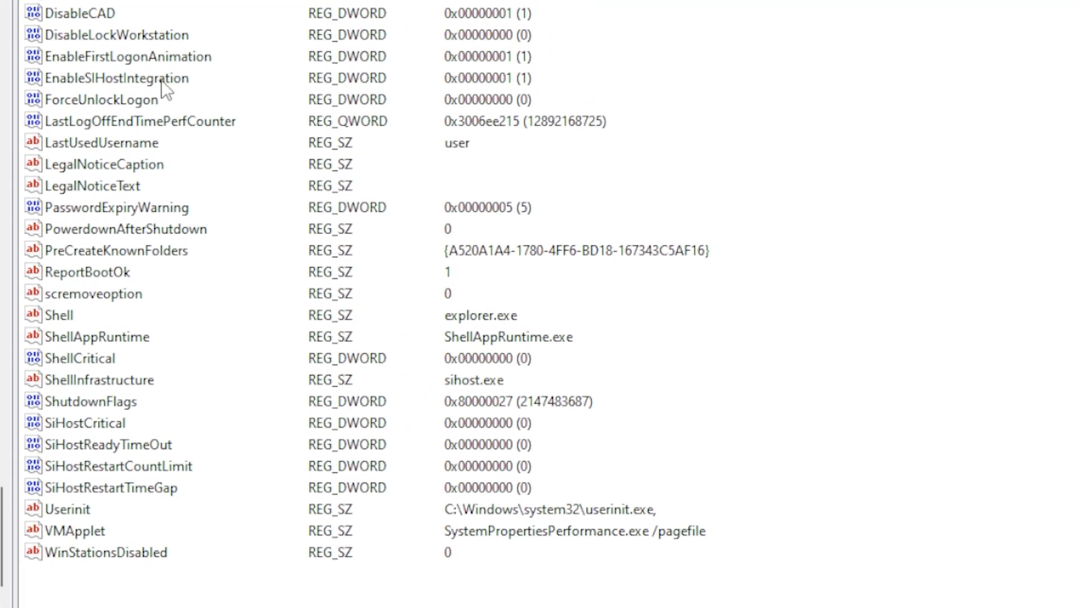
Open the Winlogon Shell string and confirm its value data is explorer.exe
double_click(72, 319)
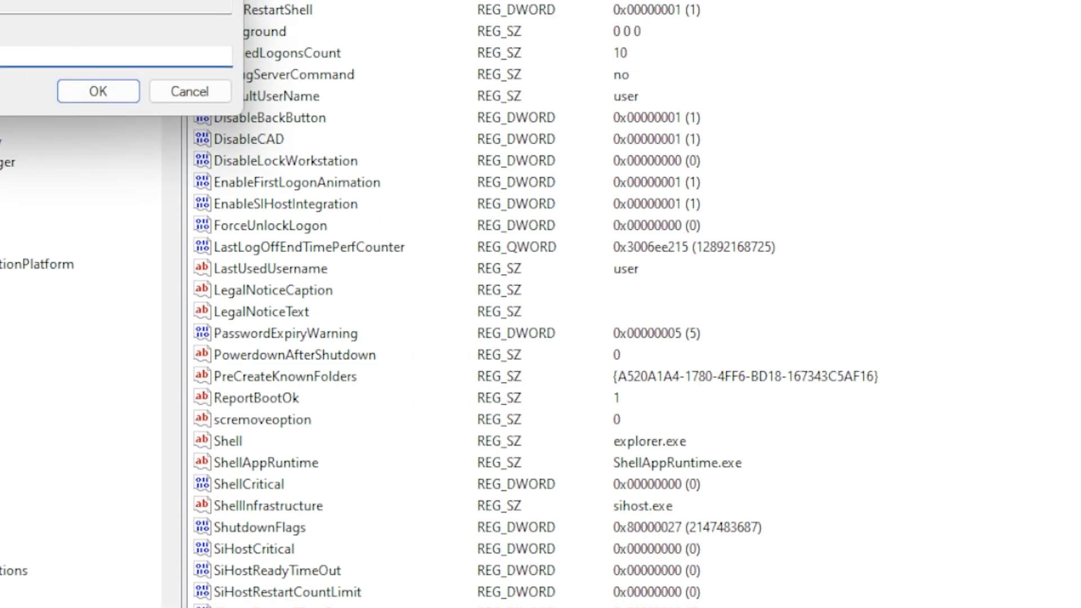
click(0, 53)
drag(0, 54, 0, 57)
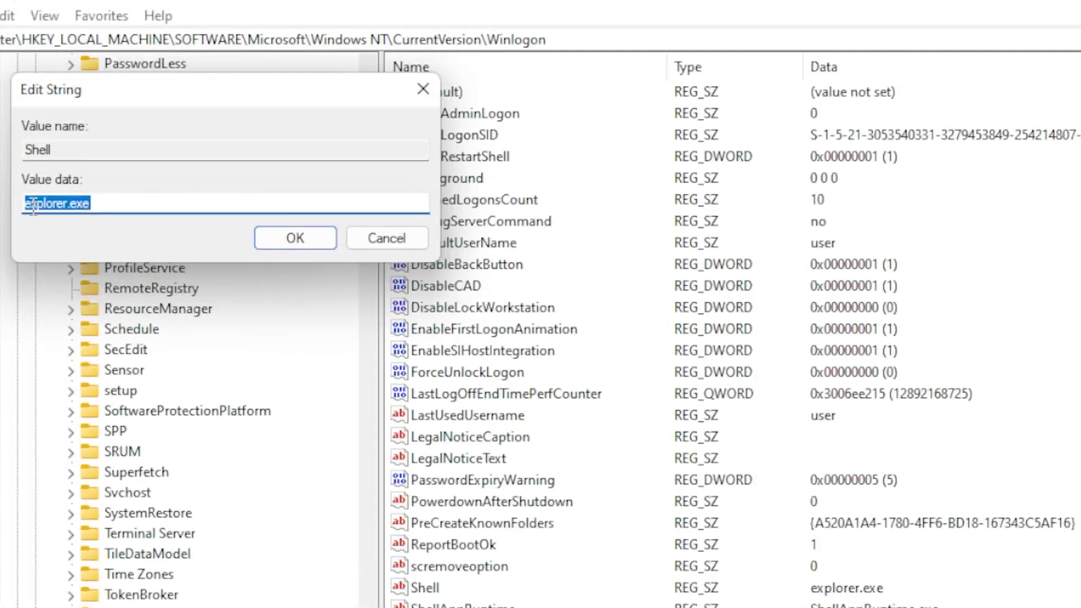
click(0, 58)
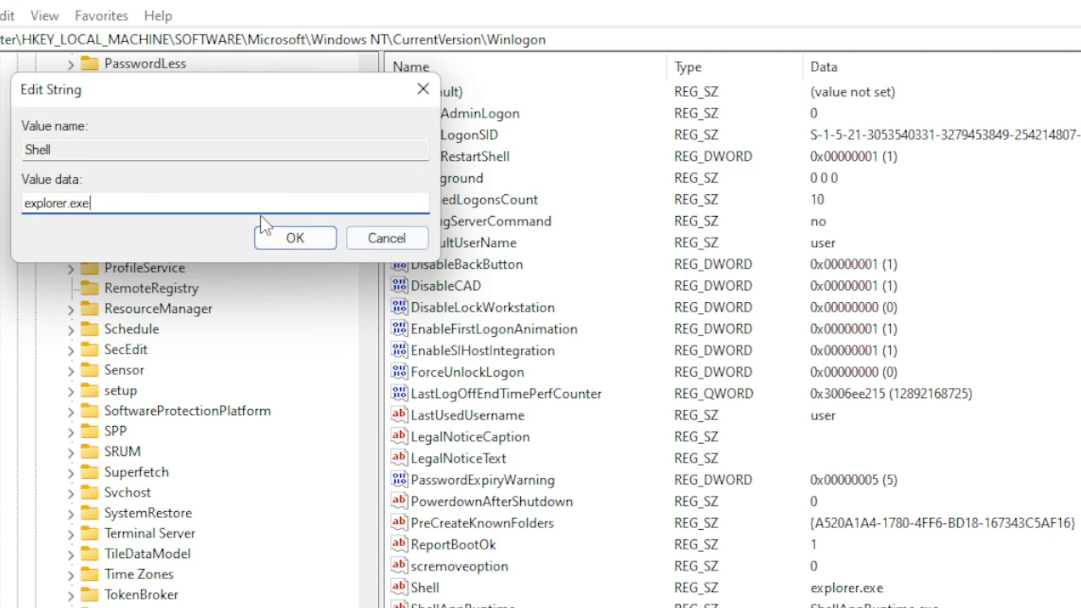
drag(204, 208, 16, 224)
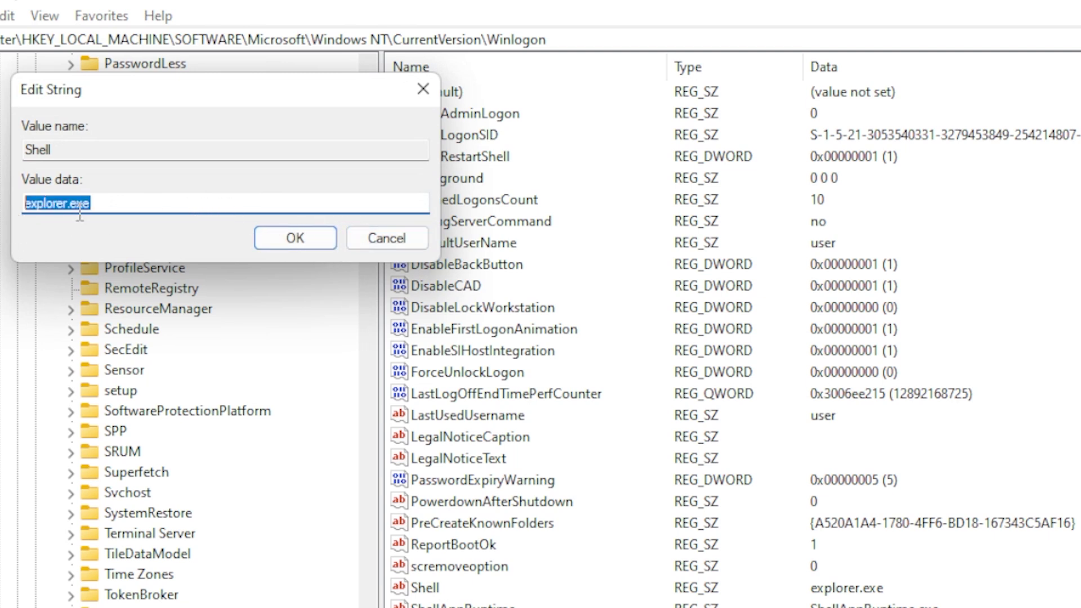
click(146, 213)
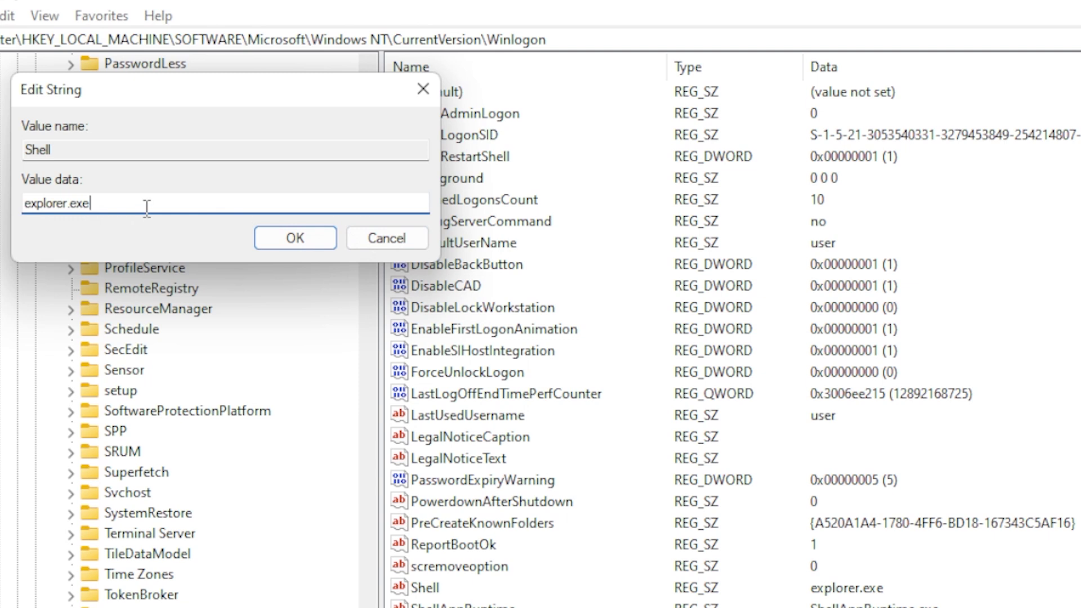
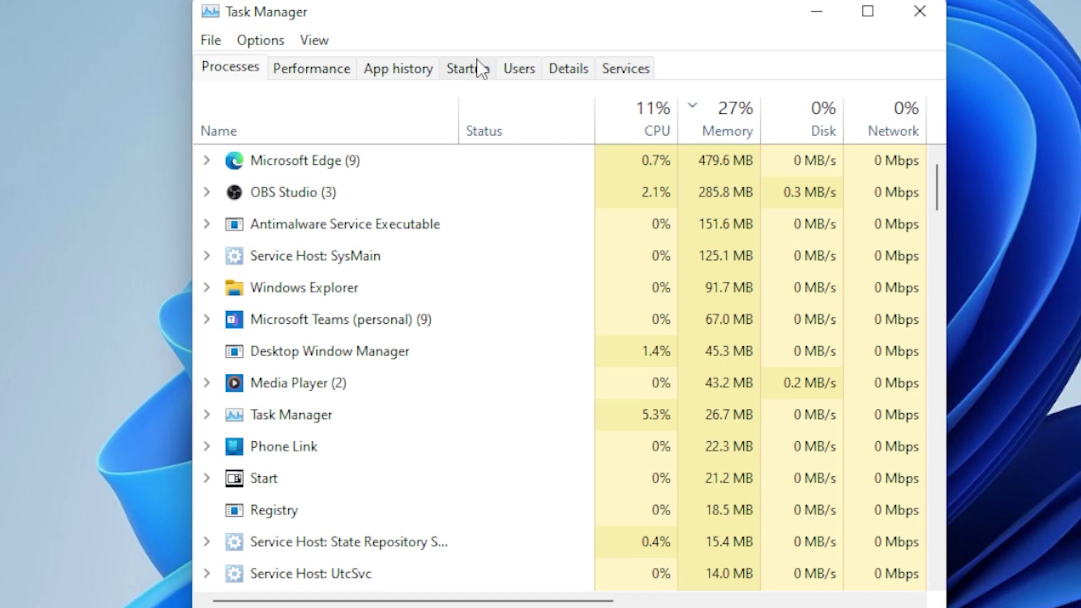
On the Startup tab, disable Microsoft Teams (personal) and Microsoft Edge
click(478, 68)
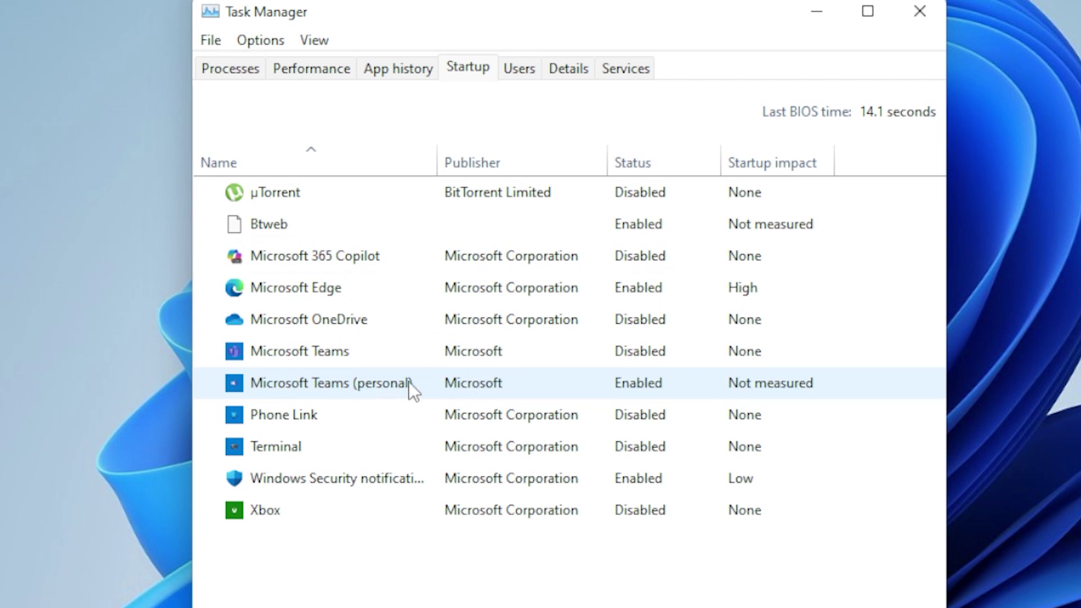
right_click(350, 383)
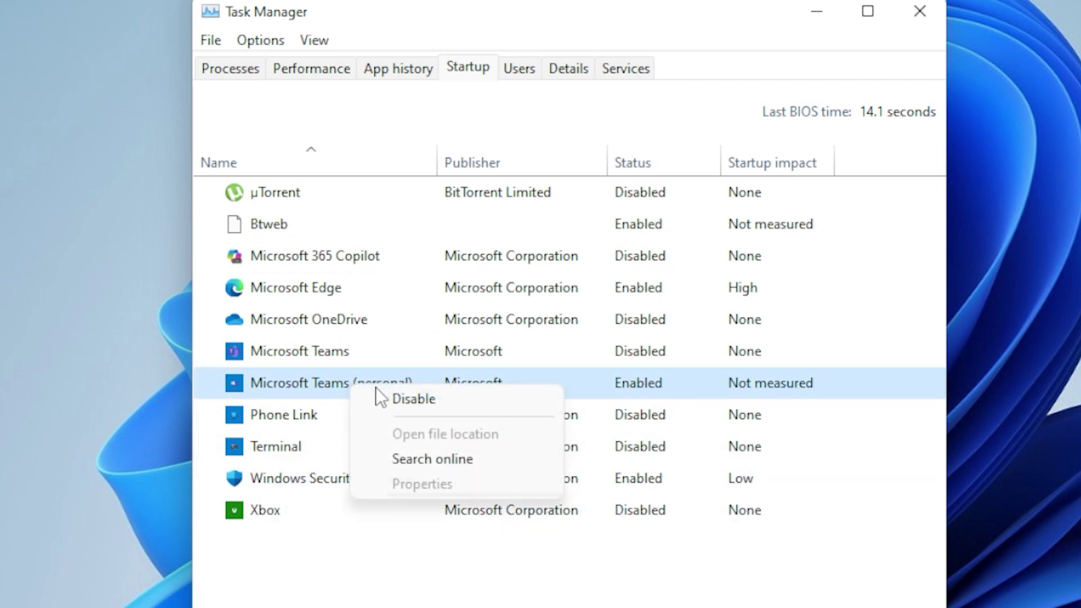
click(409, 399)
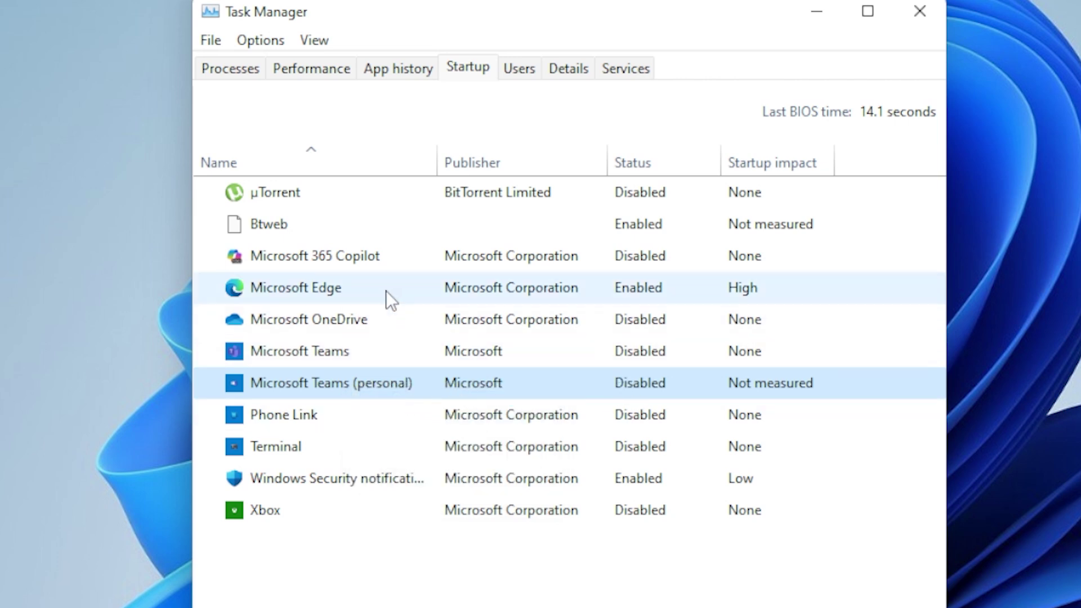
right_click(349, 292)
click(433, 332)
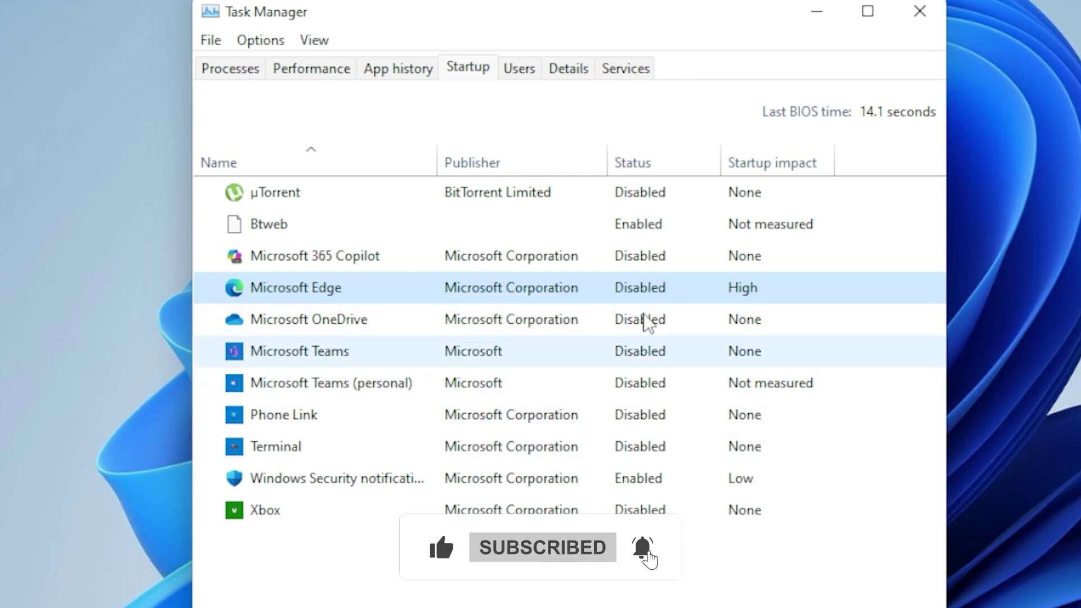
Close Task Manager and launch Command Prompt as administrator from a Start search for cmd
click(918, 13)
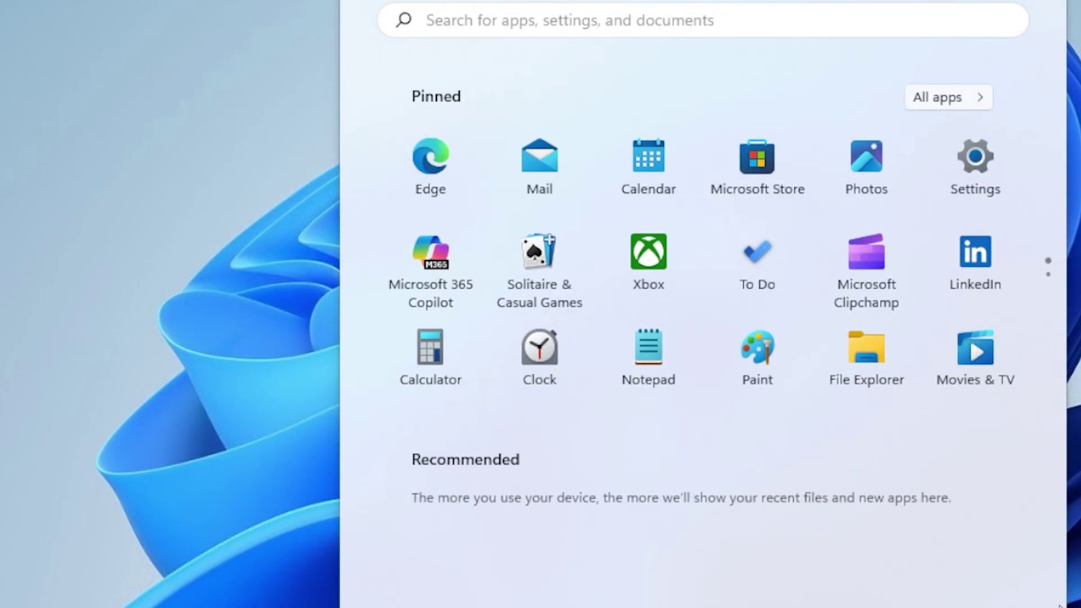
text(cmd)
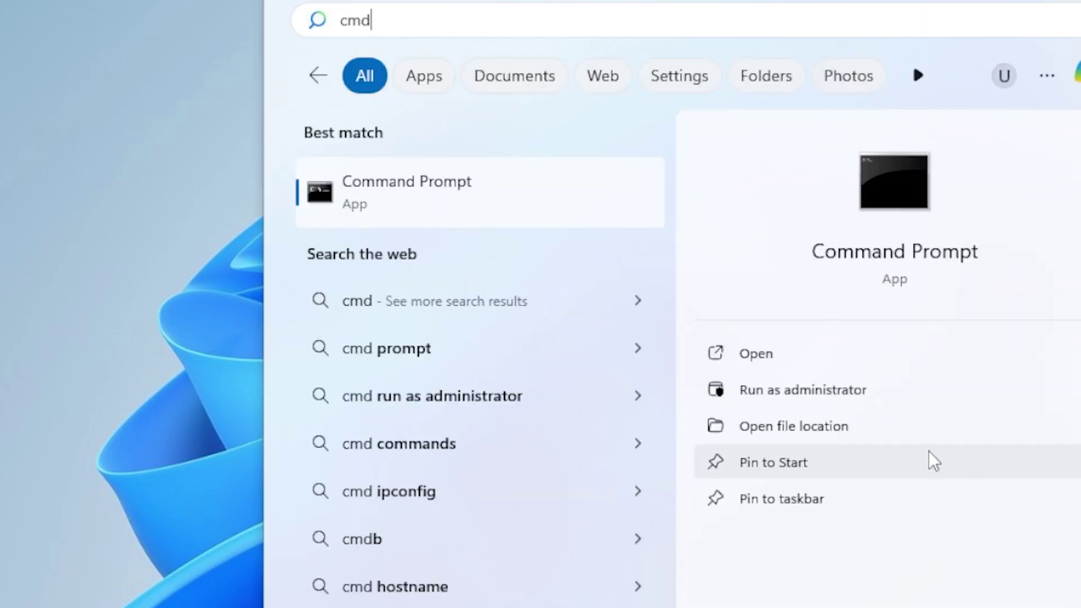
right_click(536, 195)
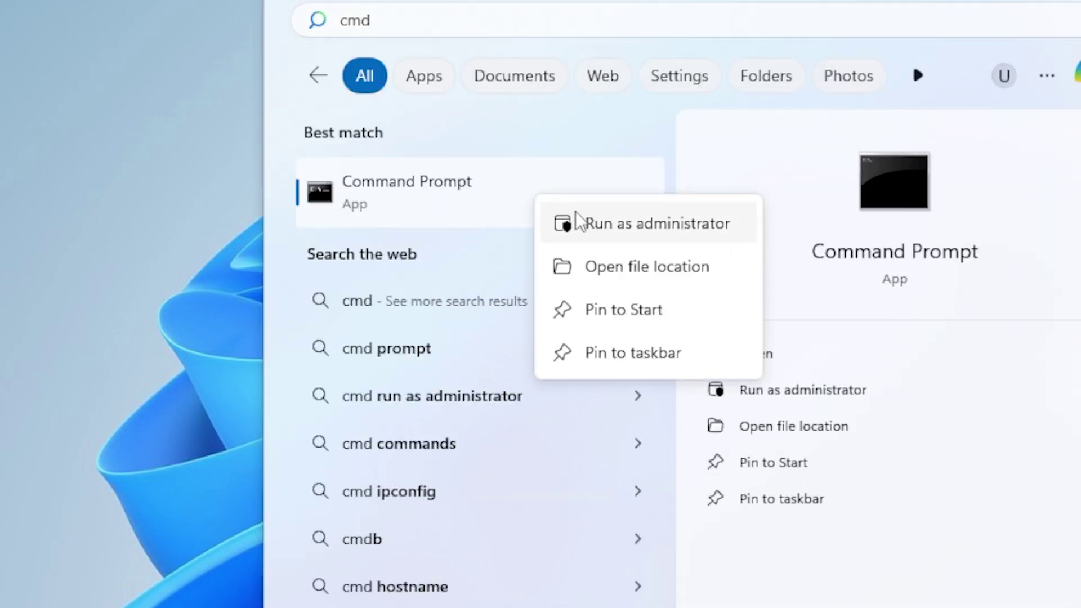
click(647, 228)
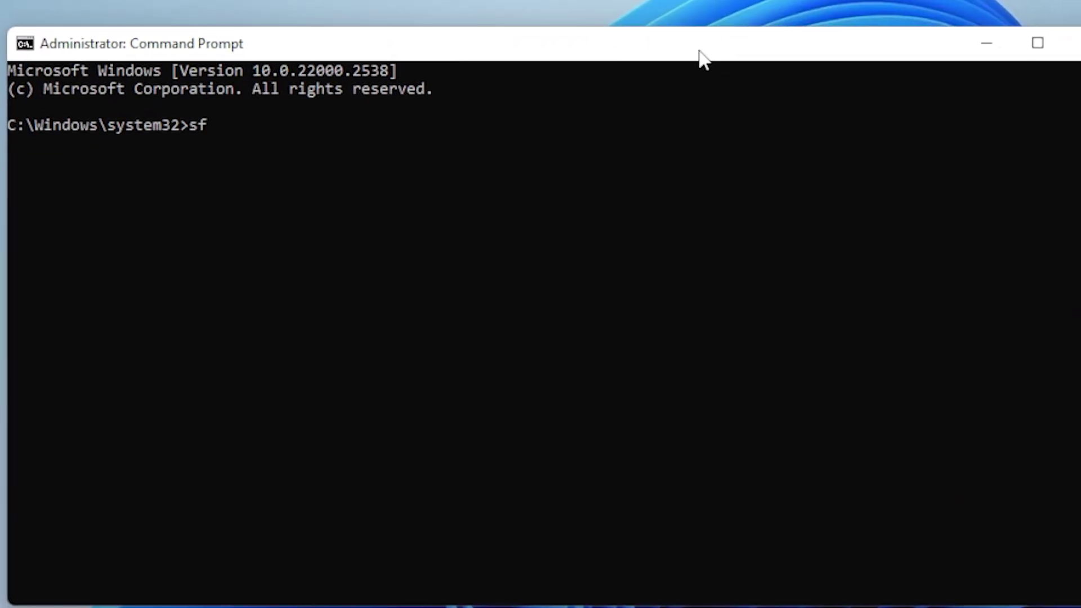
Run sfc /scannow to verify system files for integrity violations
text(c /scannow)
key(Return)
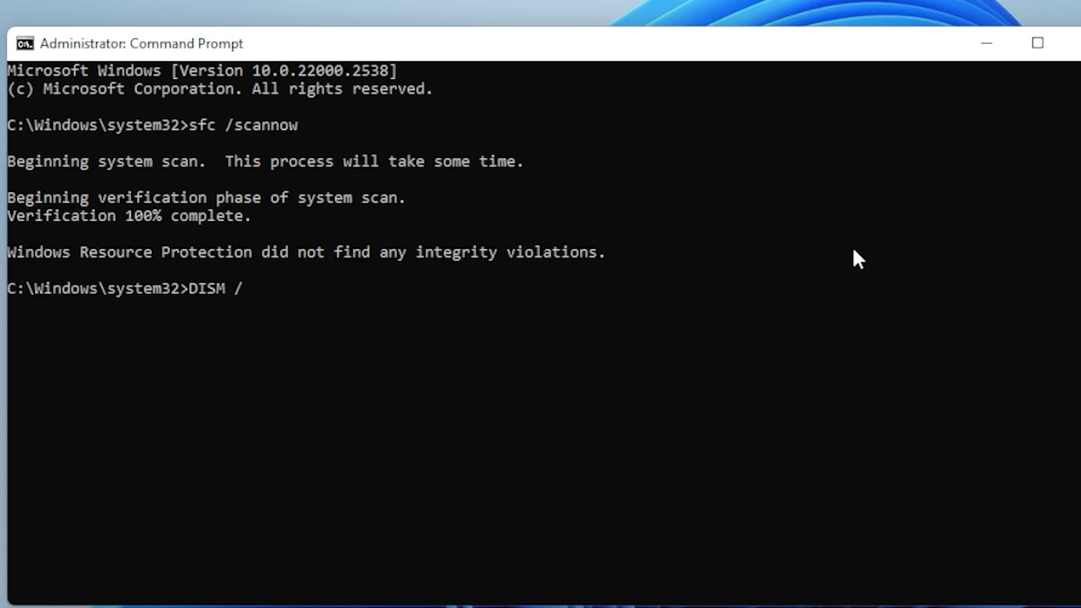
Run DISM /online /cleanup-Image /restorehealth to repair the Windows image
text(online /cleanup)
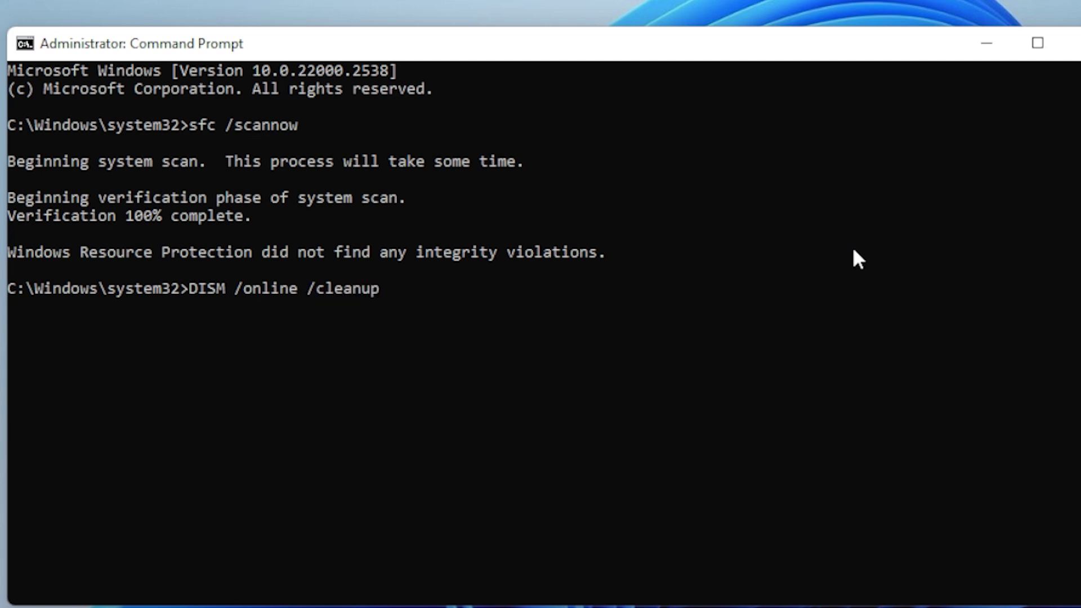
text(-Image /restorehealth)
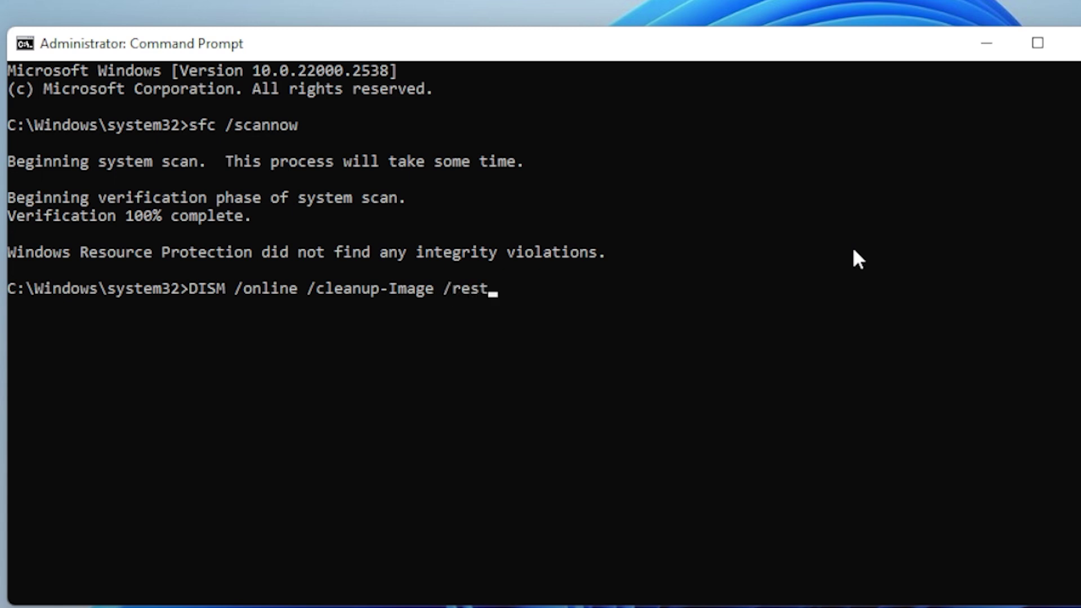
key(Return)
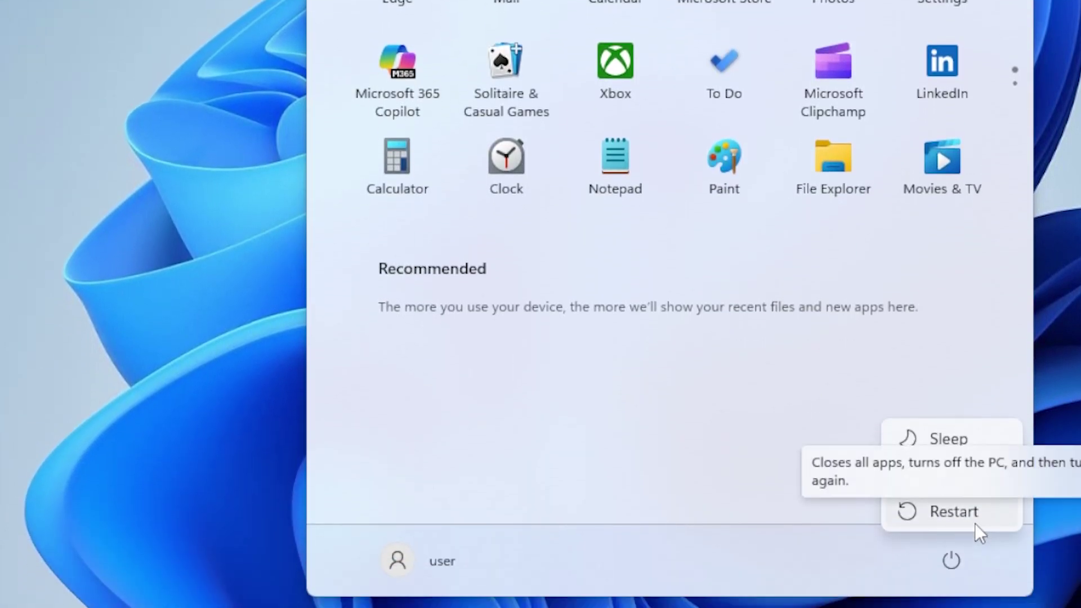
Restart the computer from the Start menu's power options
click(983, 526)
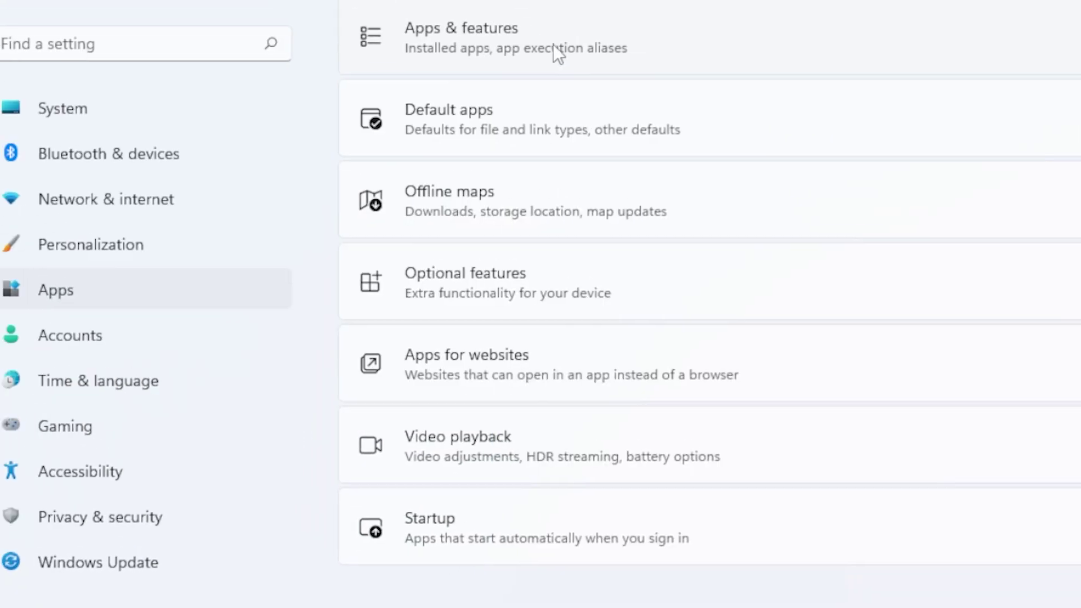
Review Apps & features, showing µTorrent's Uninstall option and scrolling through the installed apps
click(563, 48)
scroll(640, 281, down, 3)
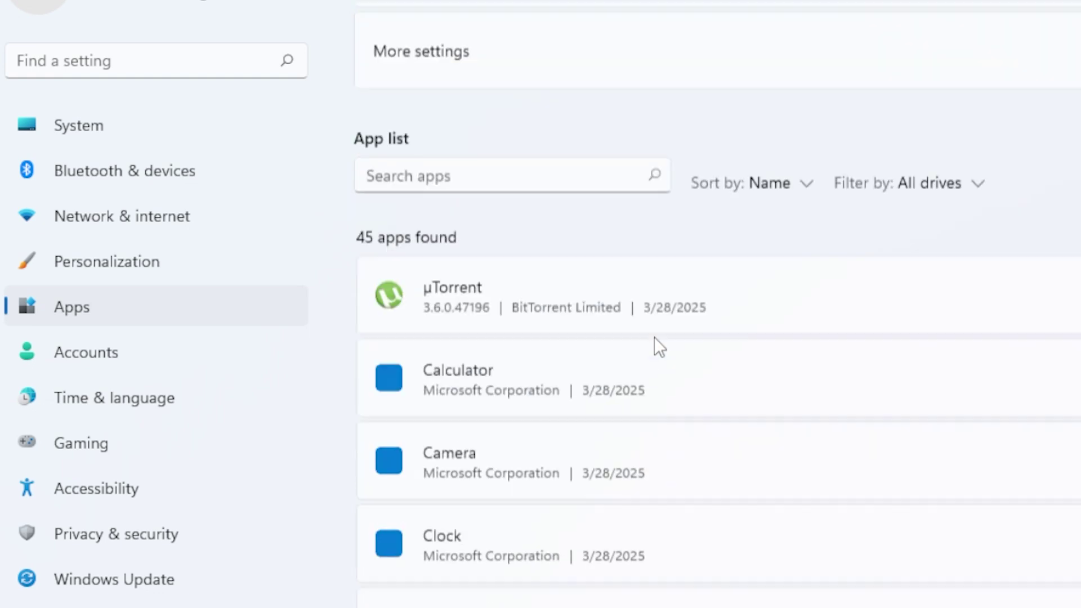
scroll(655, 338, down, 5)
scroll(698, 169, up, 3)
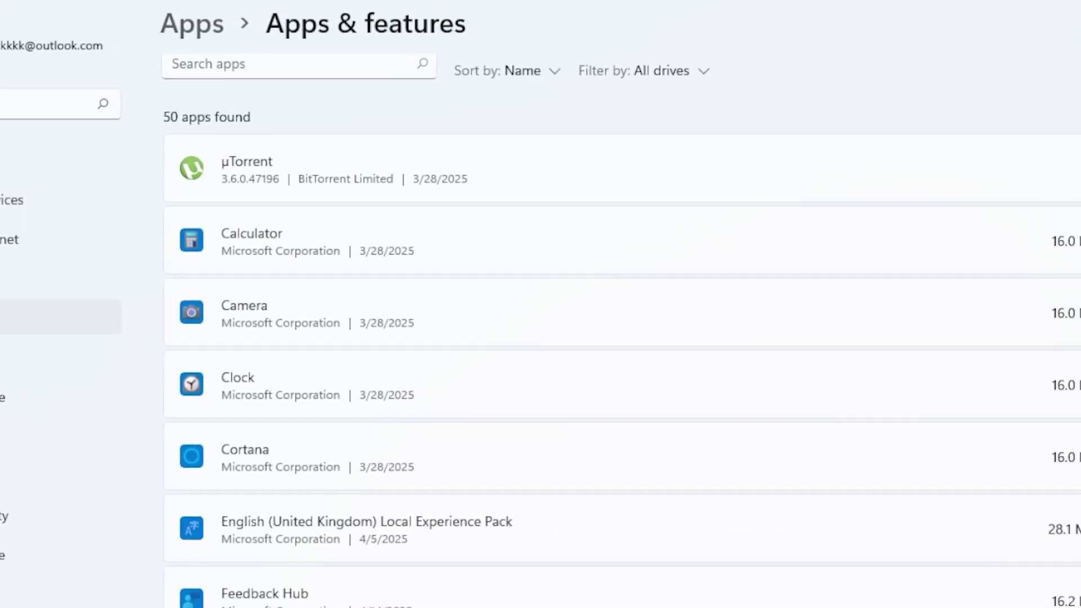
click(968, 183)
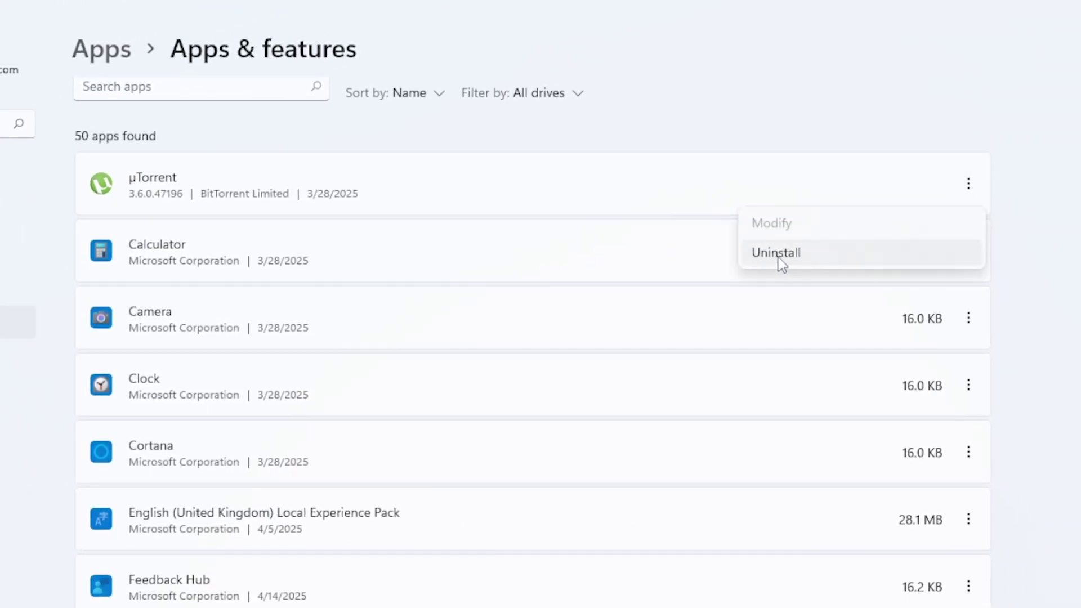
scroll(1032, 289, down, 10)
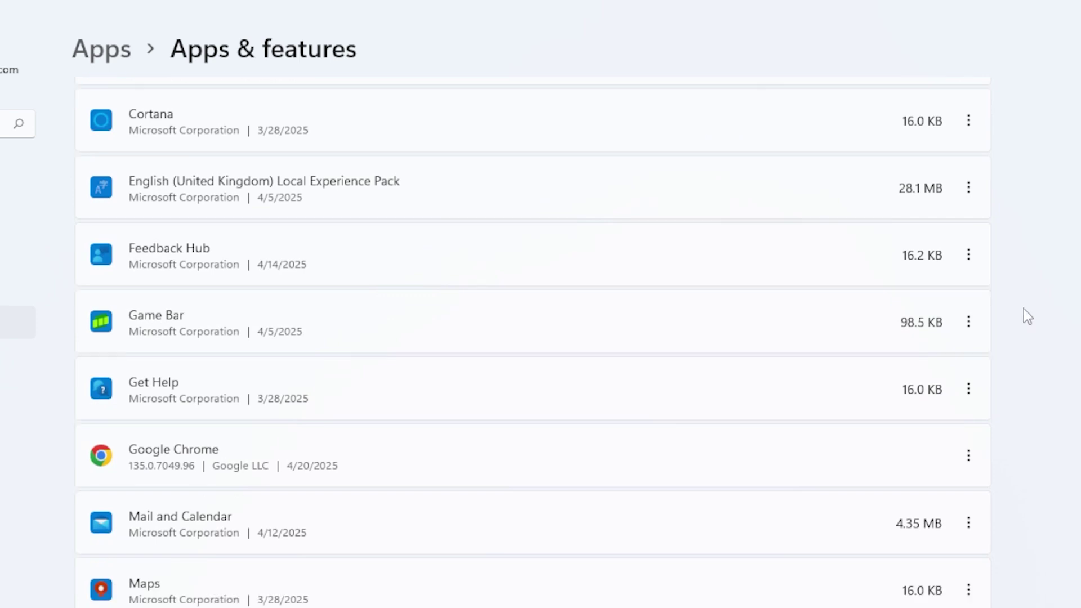
scroll(1030, 310, down, 15)
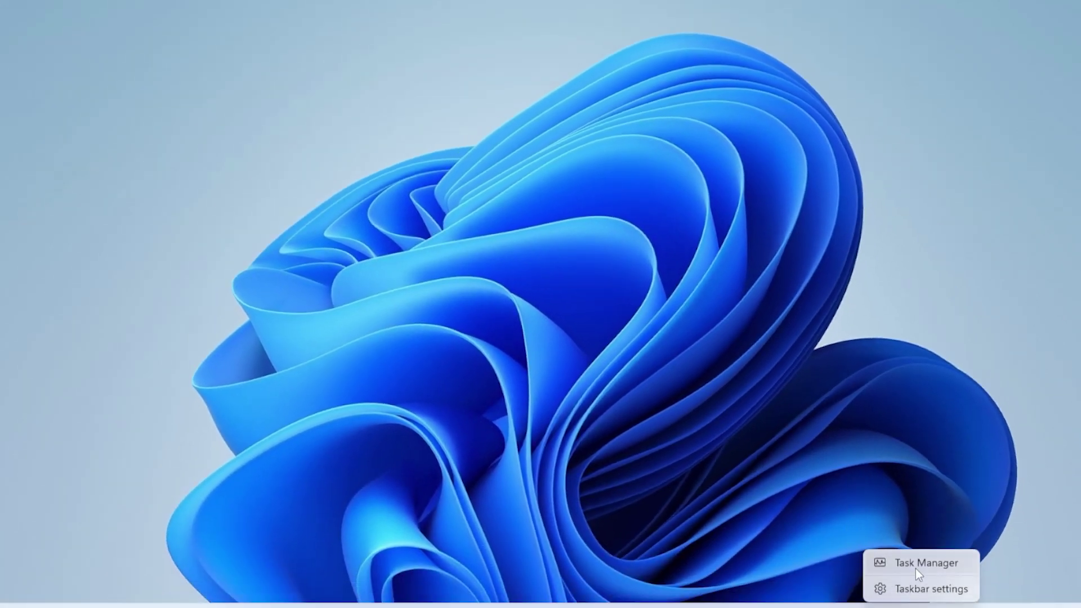
Open Task Manager from the taskbar and show Windows Explorer's process actions, including Restart
click(915, 568)
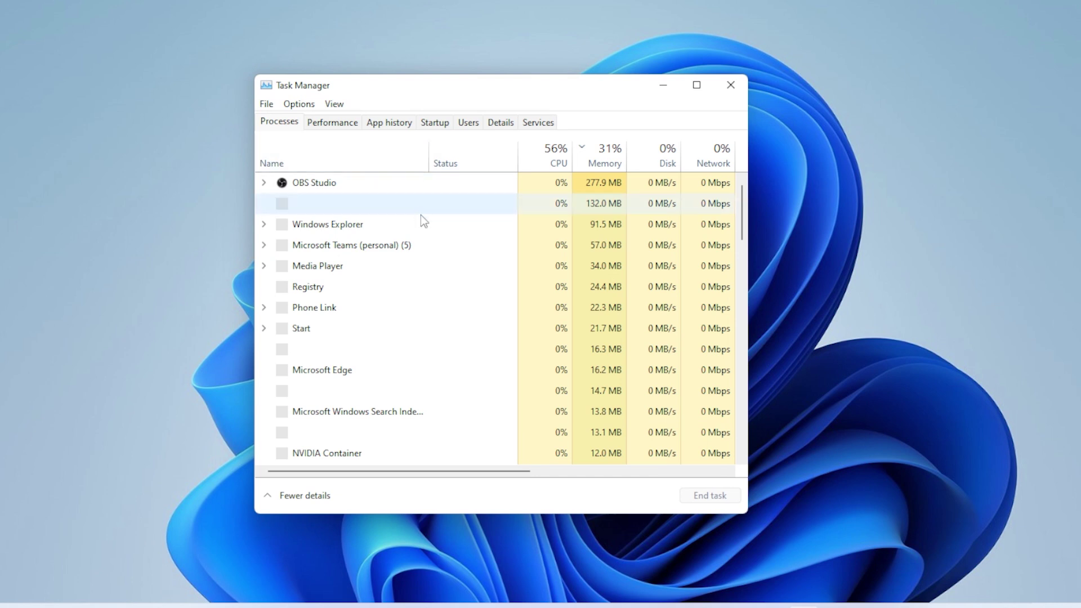
scroll(423, 220, down, 1)
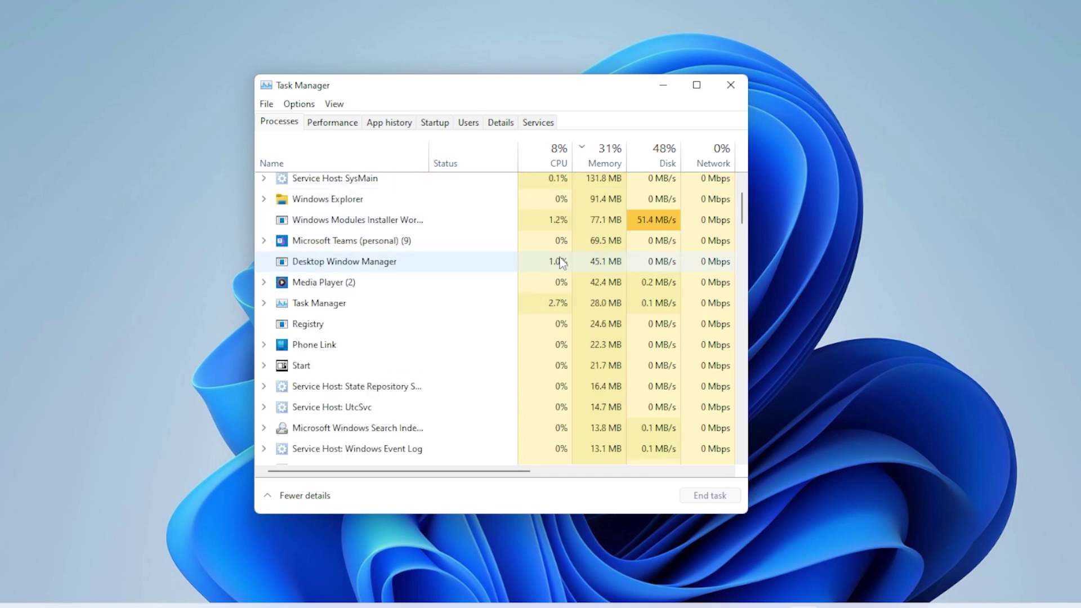
click(379, 202)
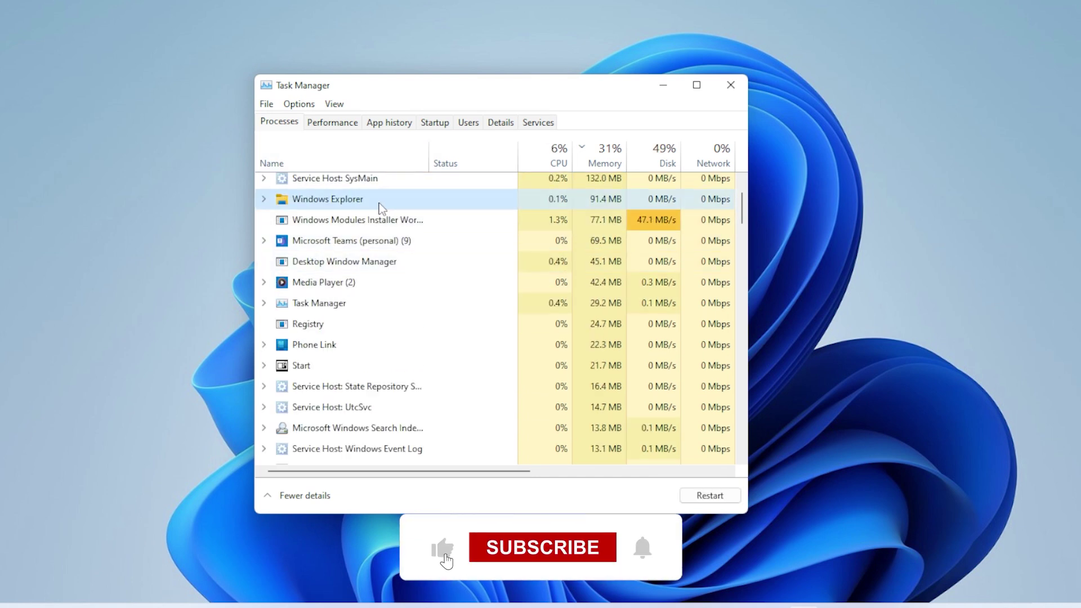
right_click(377, 202)
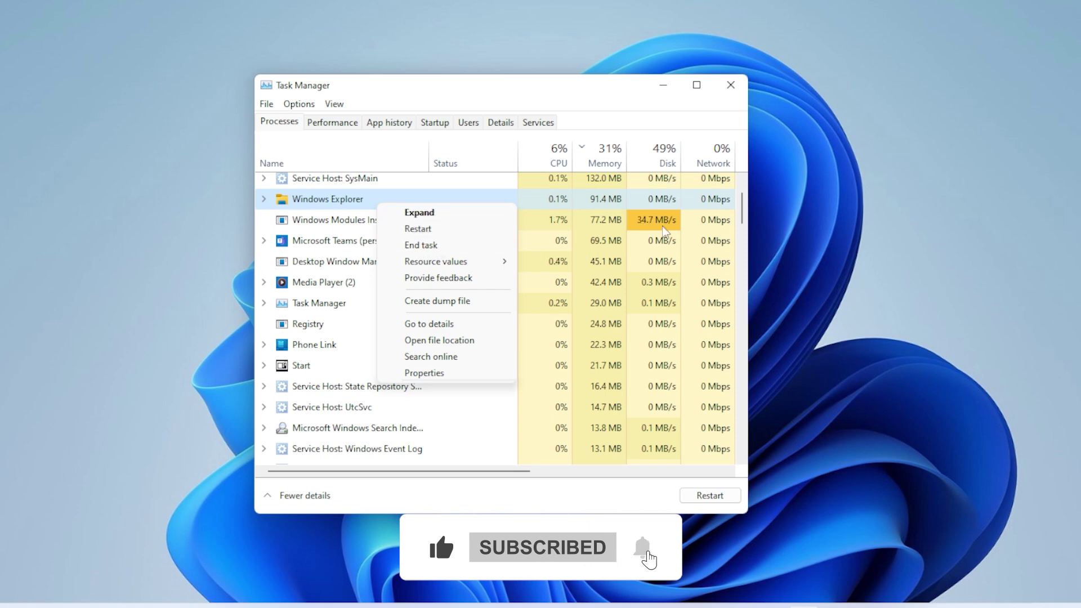